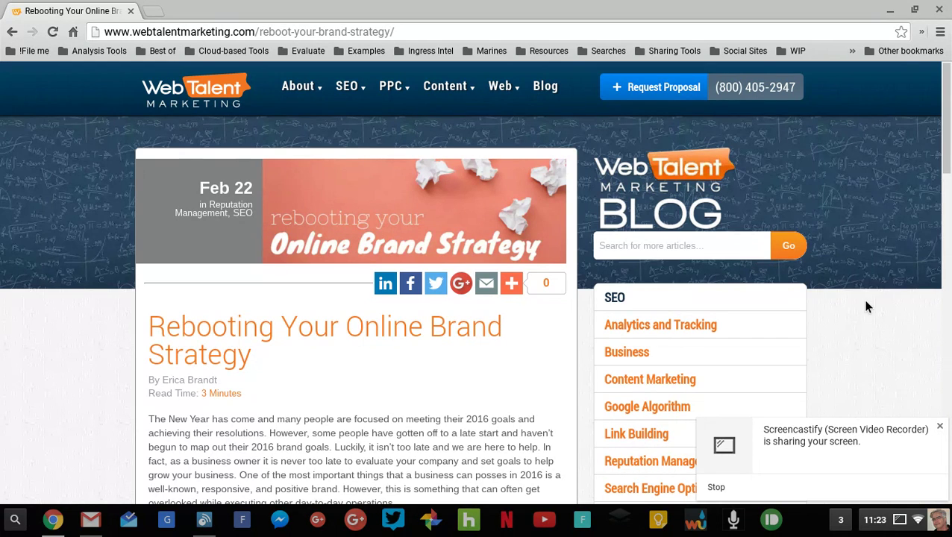
Scroll the article down to the Evaluating Your Brand section and its checklist heading.
scroll(862, 313, down, 3)
scroll(861, 319, down, 2)
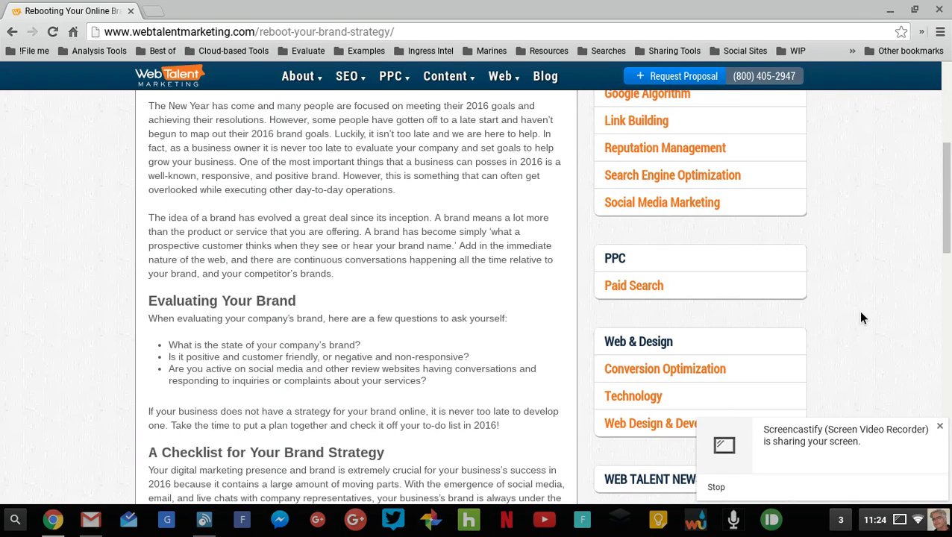
scroll(522, 380, up, 1)
scroll(518, 380, up, 2)
scroll(518, 381, down, 2)
scroll(518, 380, down, 1)
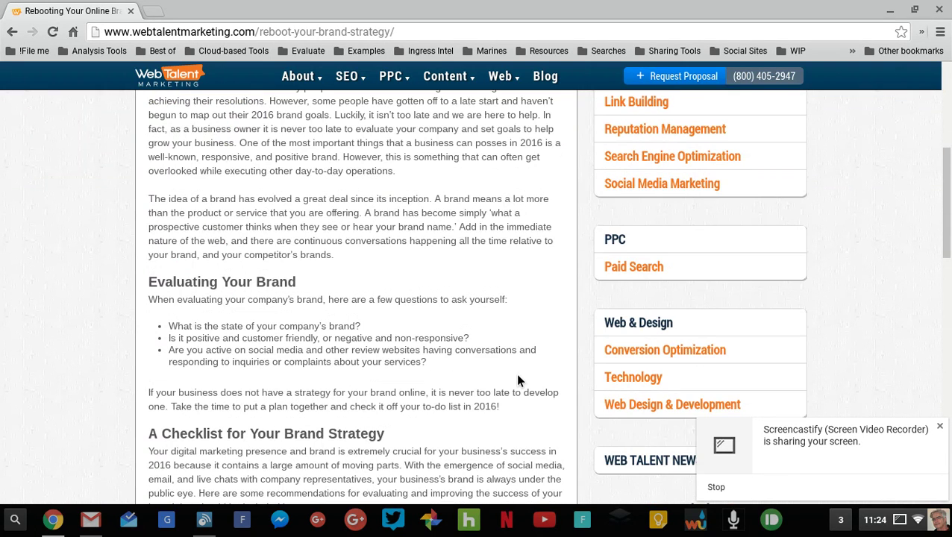
scroll(519, 380, down, 1)
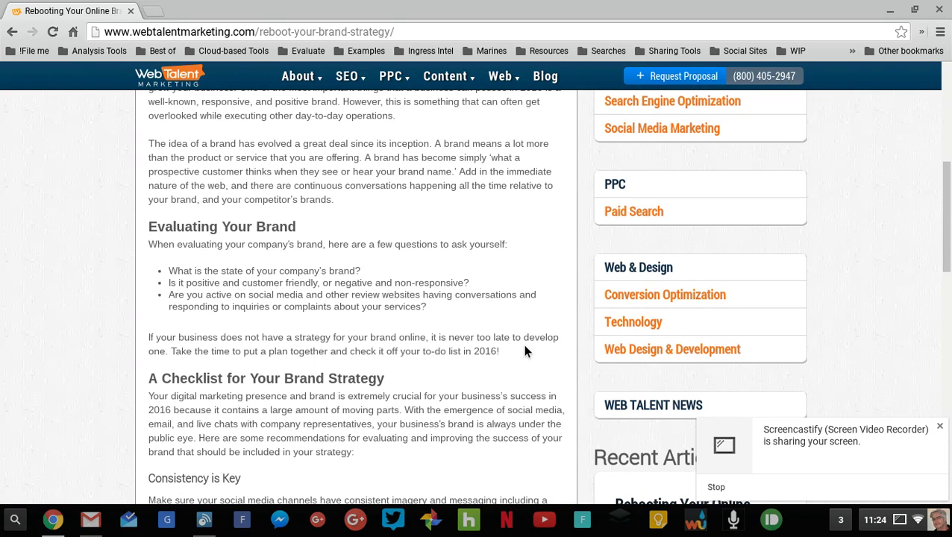
Quote the paragraph about having a brand strategy online in a new Buffer post via Buffer Selected Text.
click(921, 32)
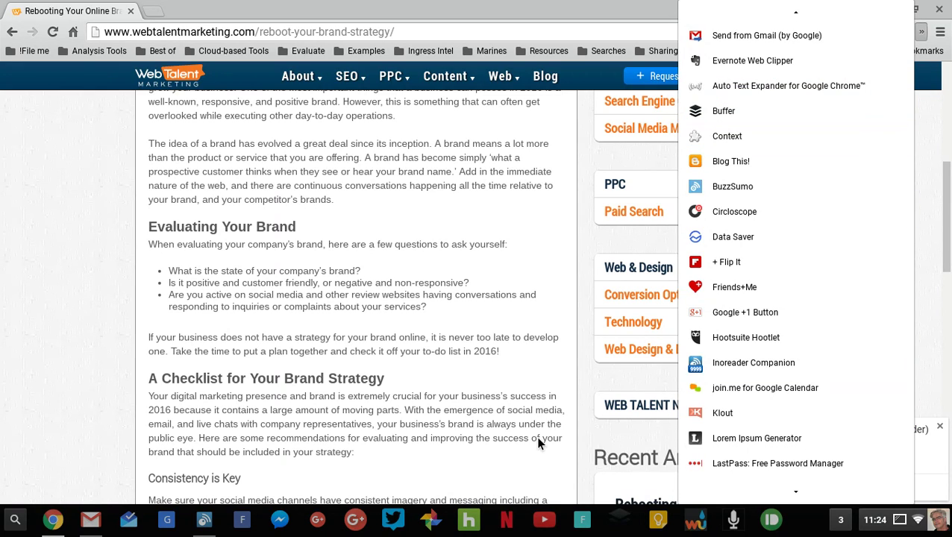
click(528, 358)
drag(526, 351, 148, 338)
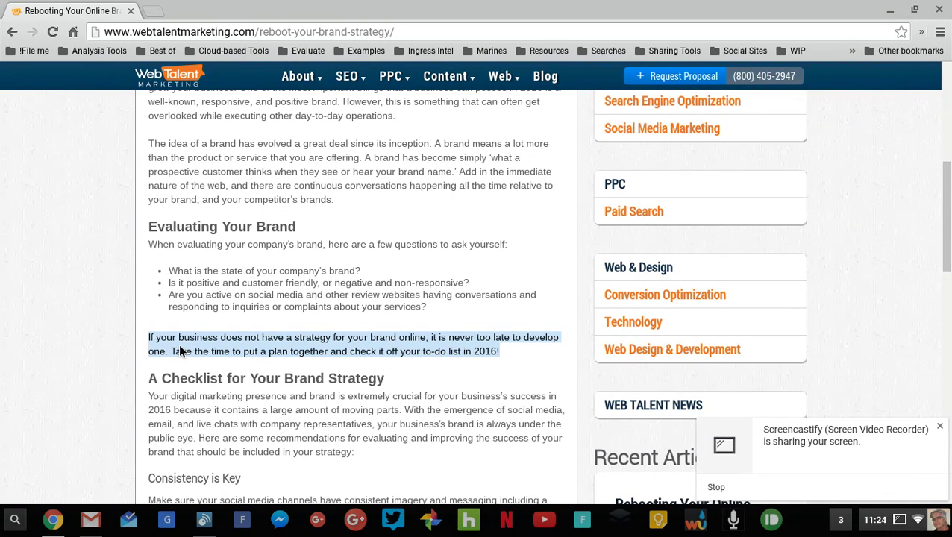
right_click(236, 349)
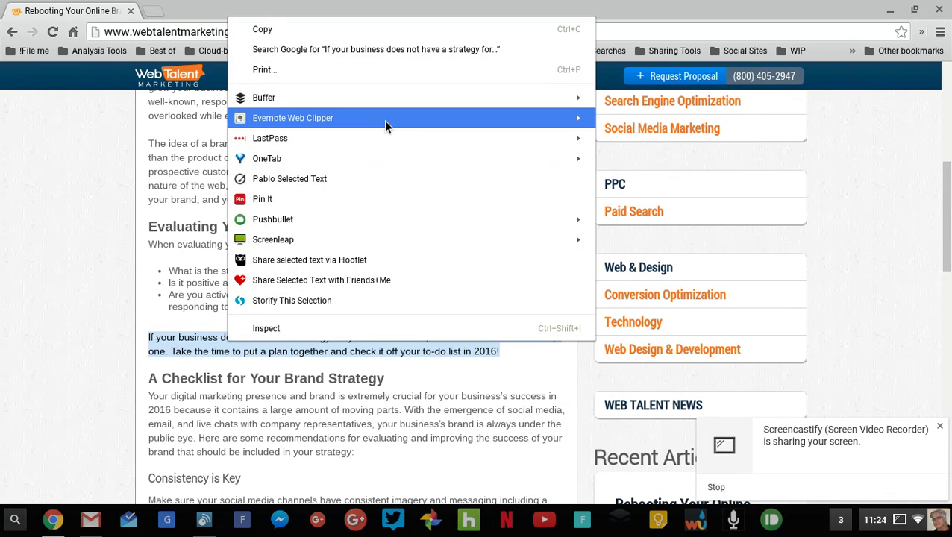
mouse_move(431, 105)
click(620, 101)
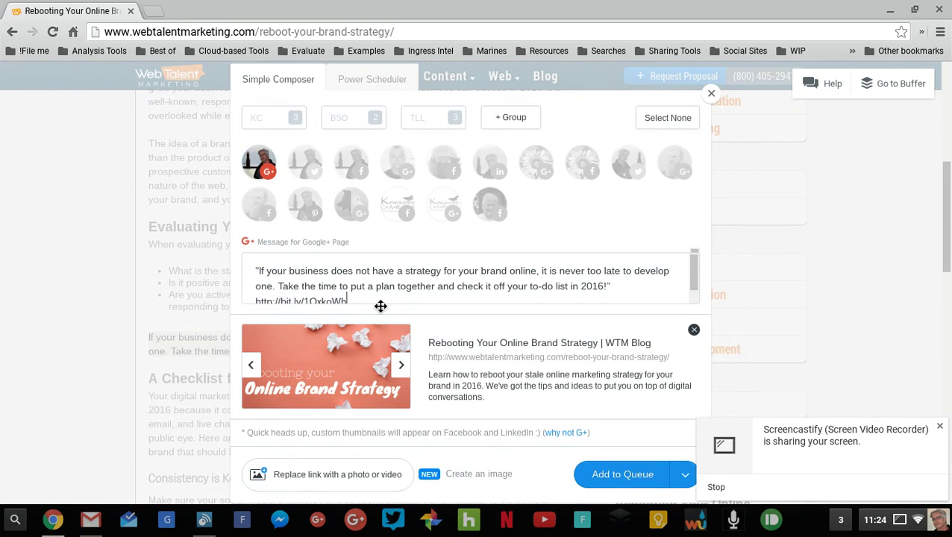
Append #onlinebranding to the quote post's message and add it to the Buffer queue.
key(End)
text(#)
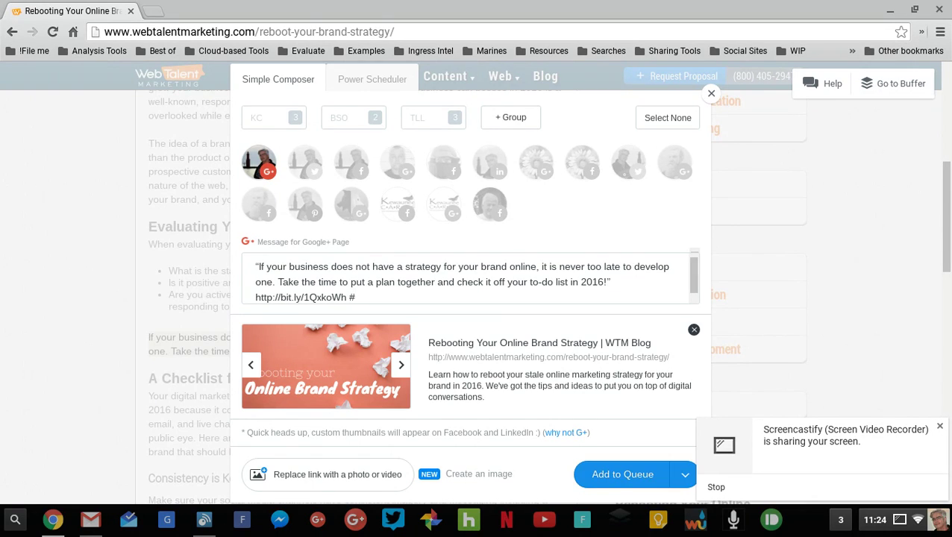
text(onlinebranding)
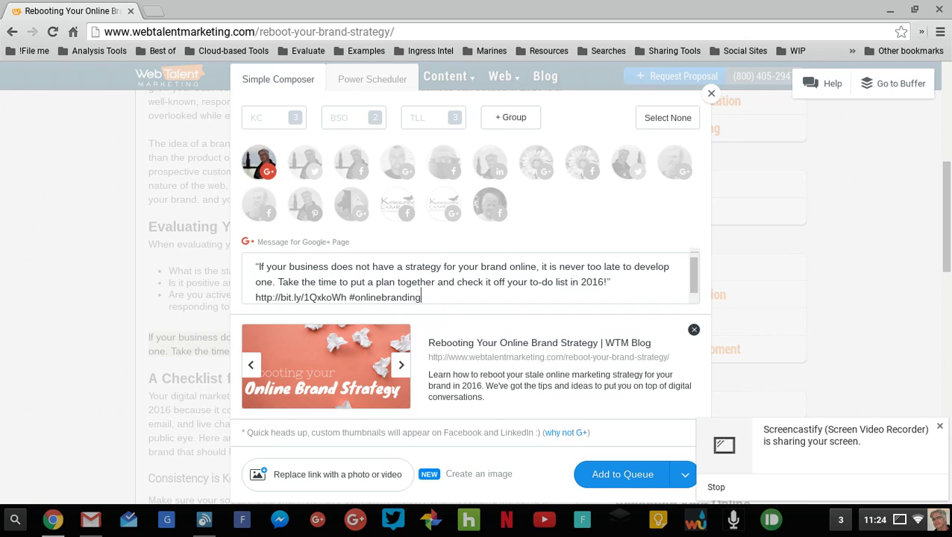
click(685, 475)
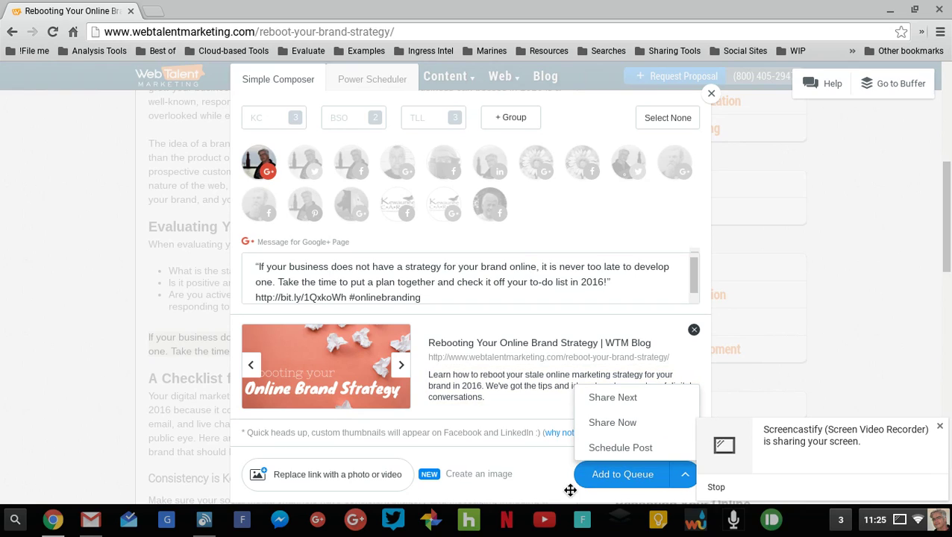
click(613, 477)
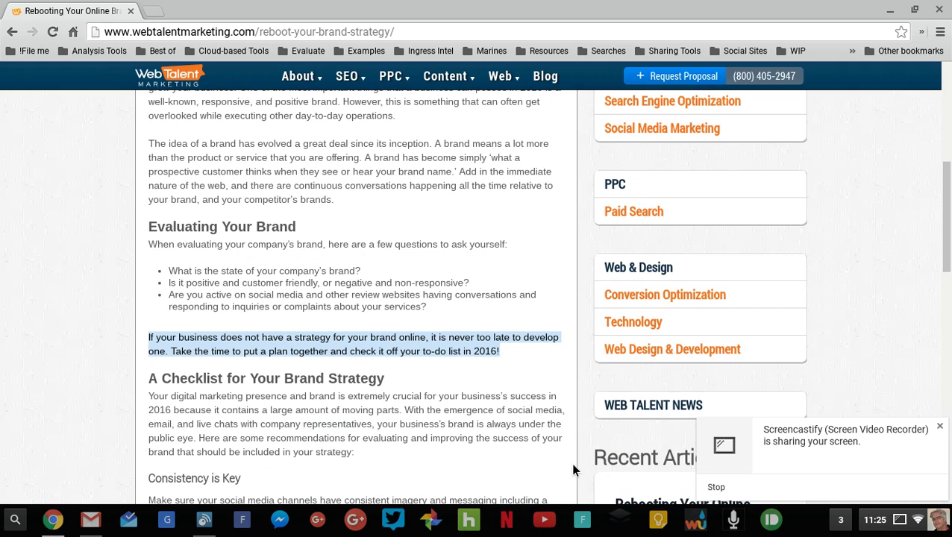
Start a Buffer post of the article's banner image using Buffer This Image.
click(523, 463)
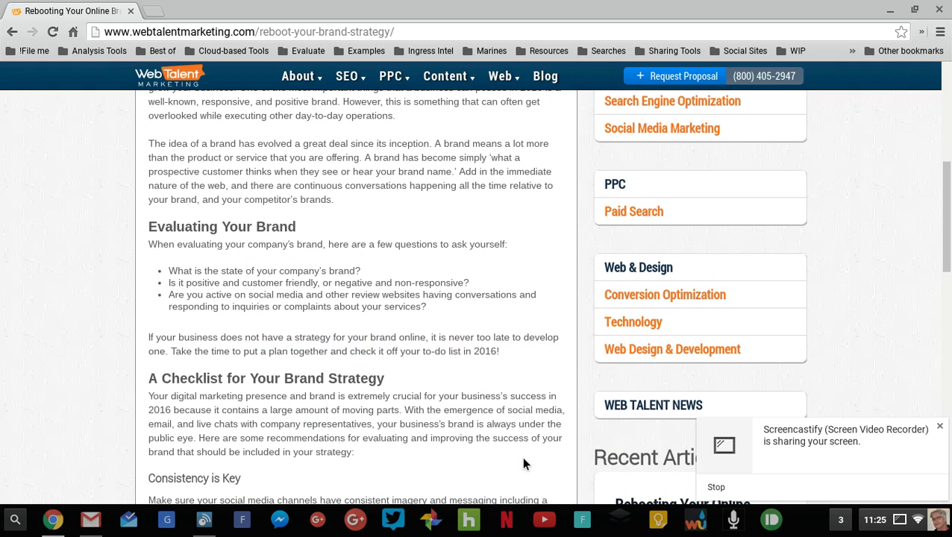
scroll(522, 463, up, 5)
right_click(408, 194)
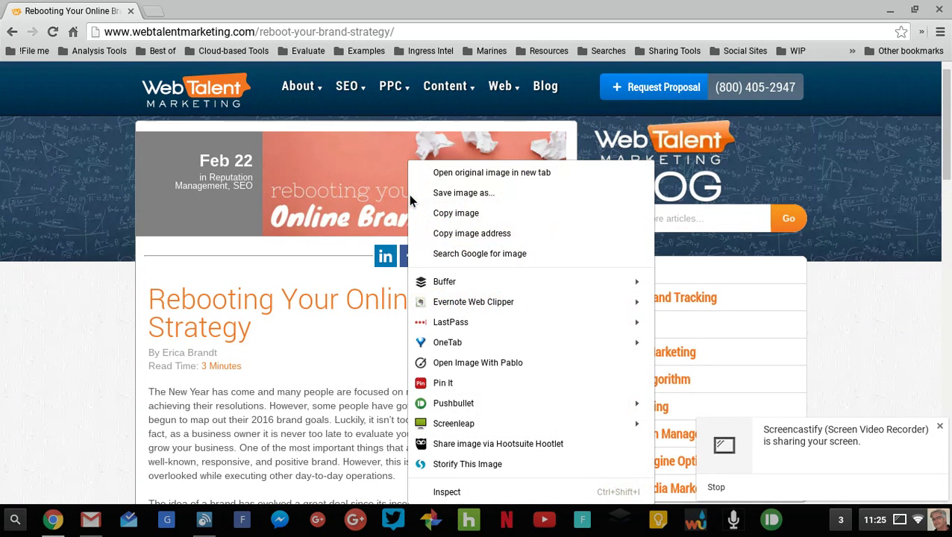
mouse_move(423, 283)
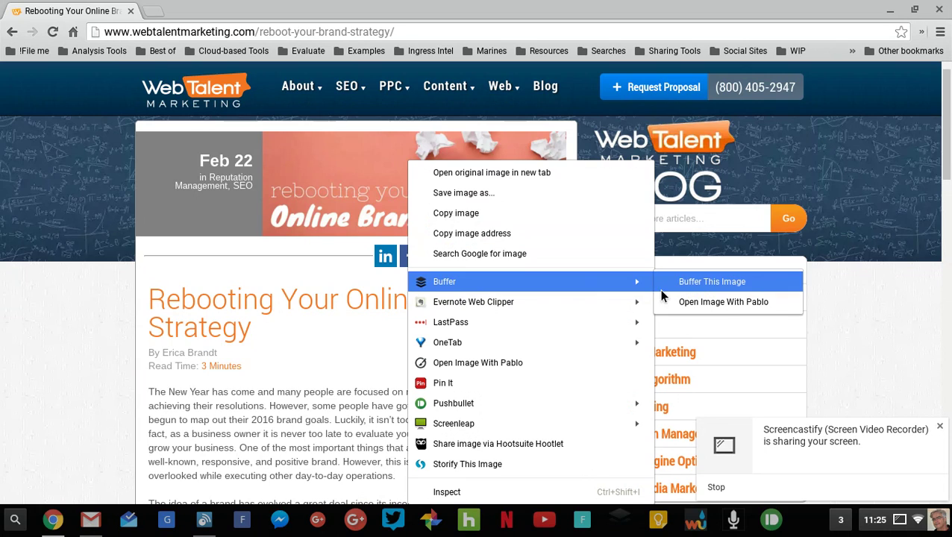
click(700, 289)
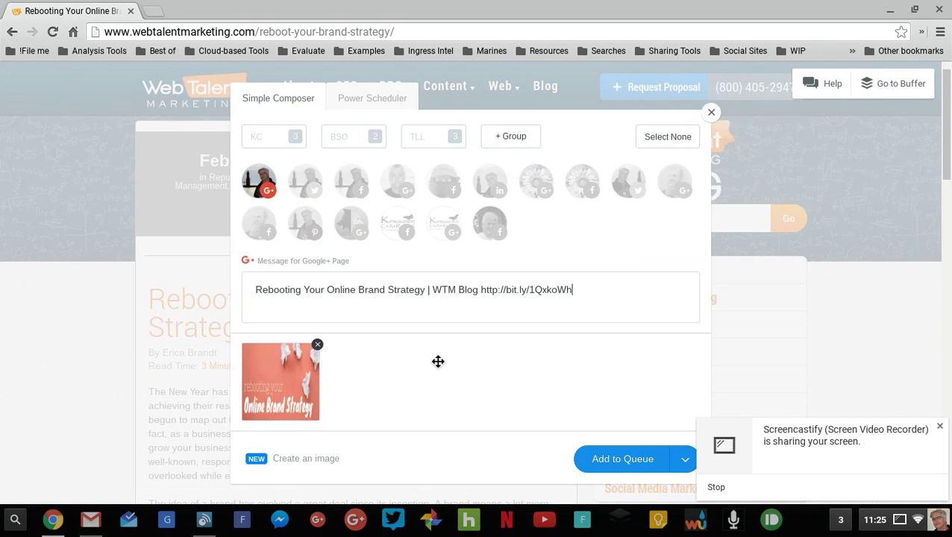
Trim '| WTM Blog' from the image post message, then close it without queueing.
click(434, 298)
key(Delete)
key(Delete)
key(Delete)
key(Delete)
key(Delete)
key(Delete)
key(Delete)
key(Delete)
key(Delete)
key(Delete)
key(Delete)
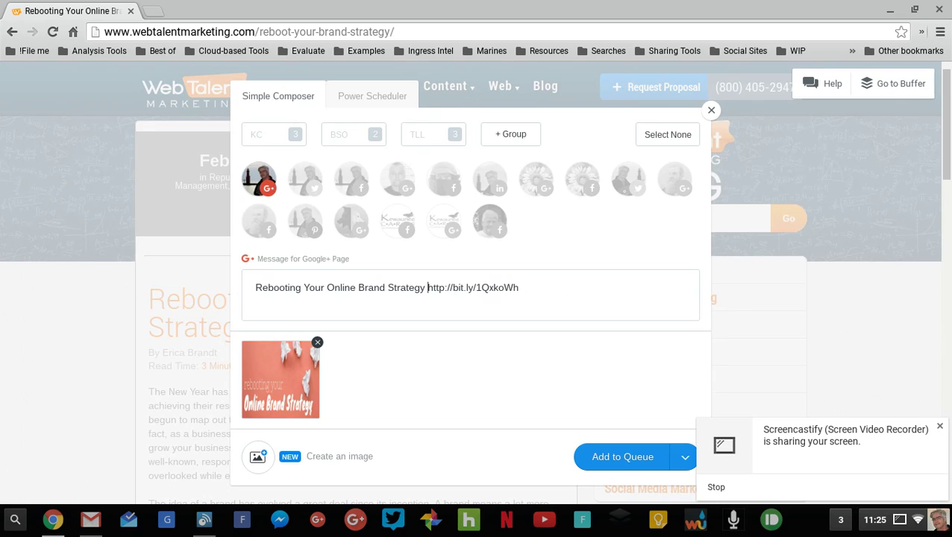
key(Home)
click(567, 289)
click(711, 109)
Reselect the brand strategy paragraph and share it through Hootlet.
scroll(408, 355, down, 1)
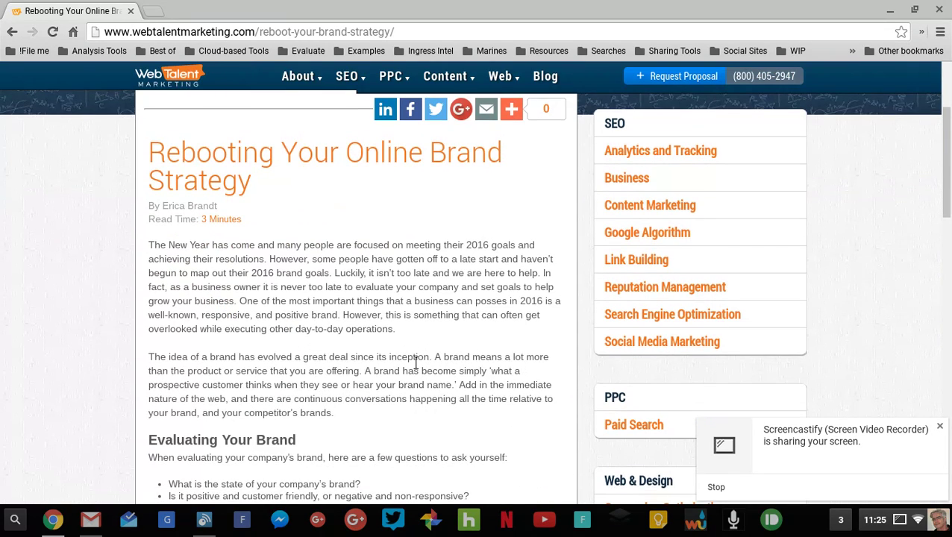
scroll(415, 364, down, 6)
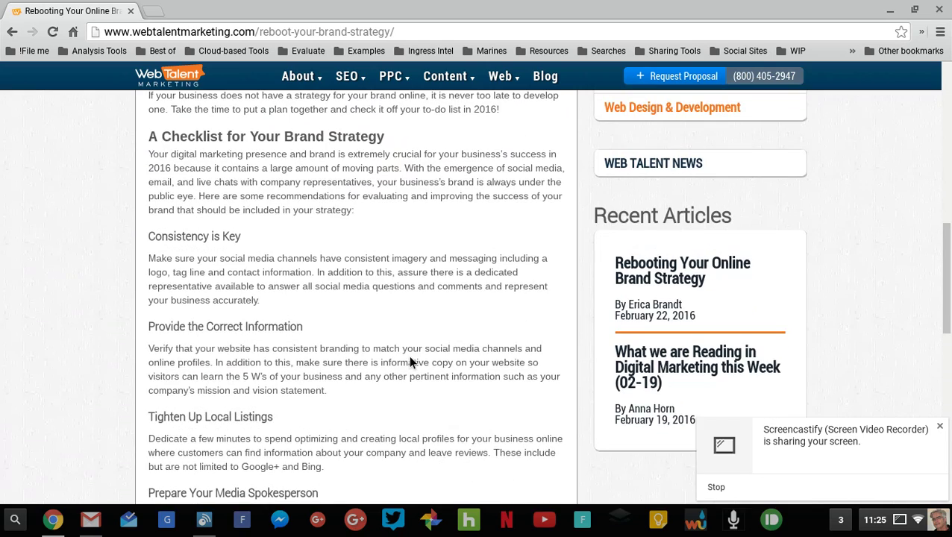
scroll(409, 362, down, 1)
scroll(409, 361, up, 4)
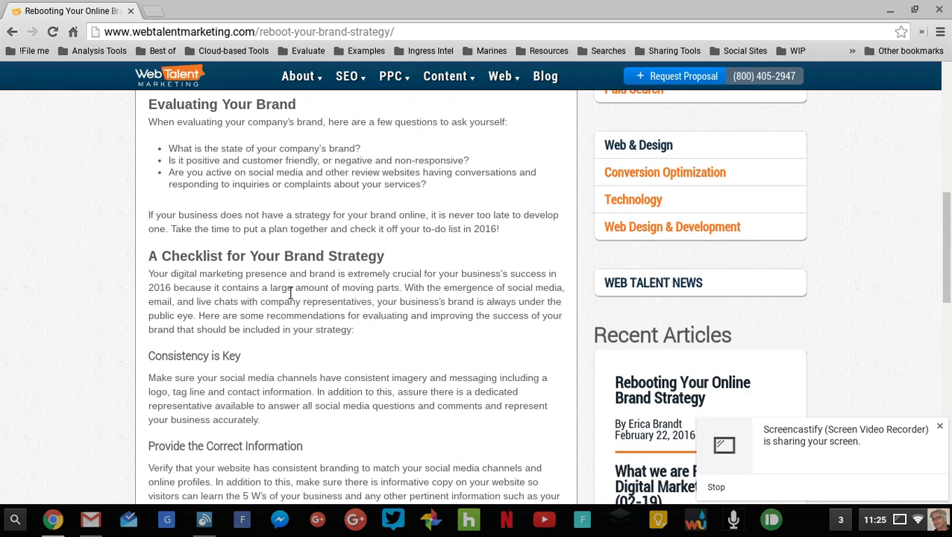
drag(554, 241, 156, 228)
right_click(191, 225)
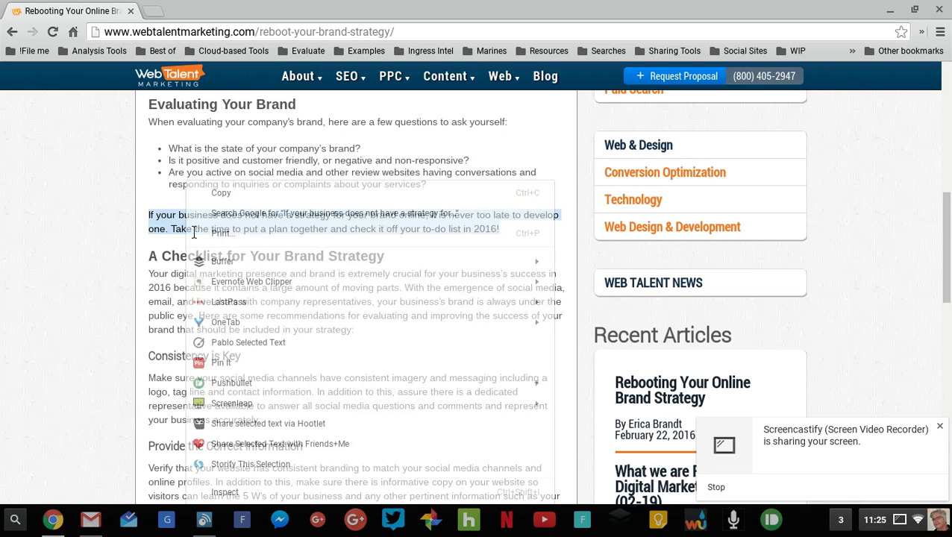
click(233, 422)
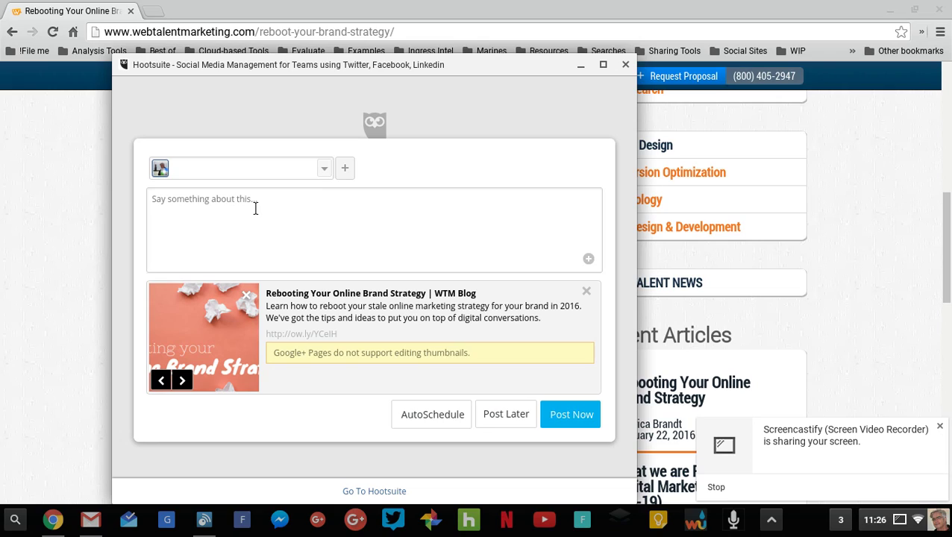
Dismiss the Hootlet composer unposted, returning to the article with the highlighted paragraph.
click(255, 208)
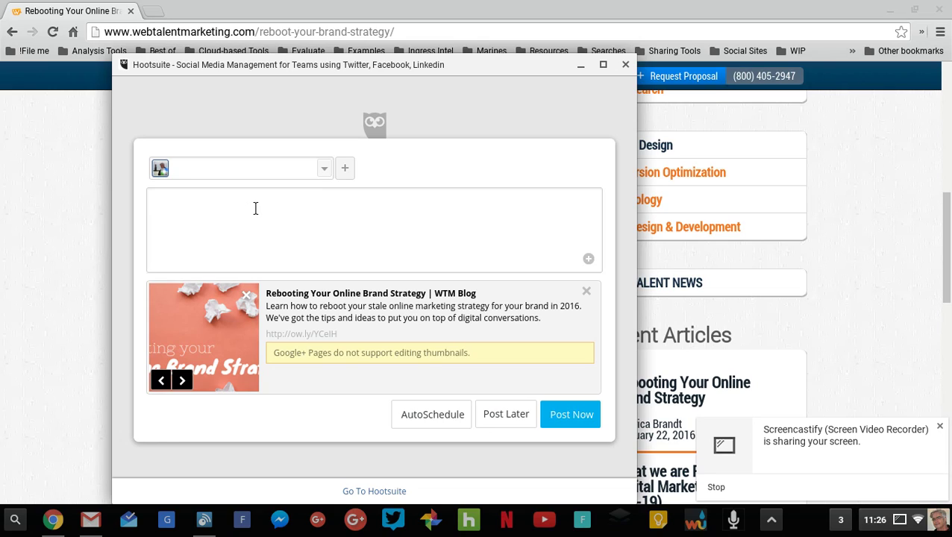
text(????)
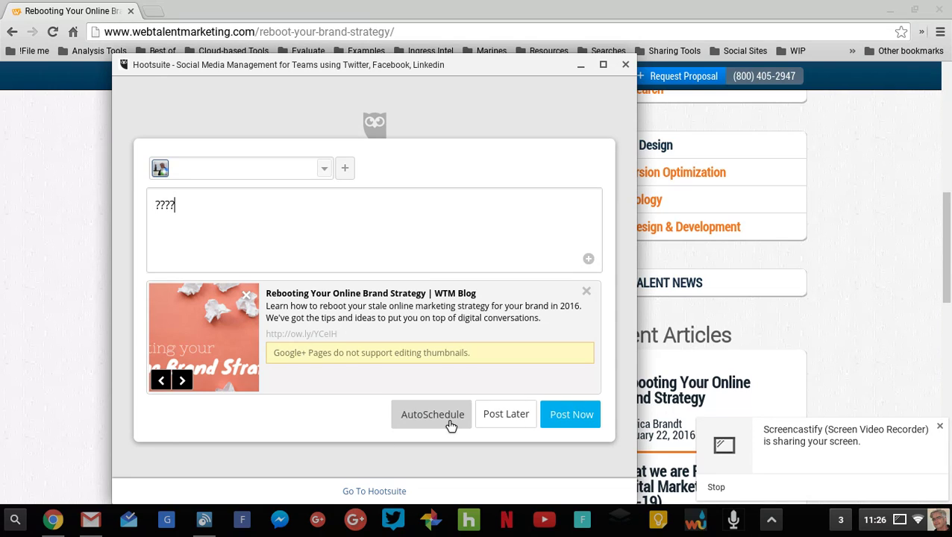
click(625, 69)
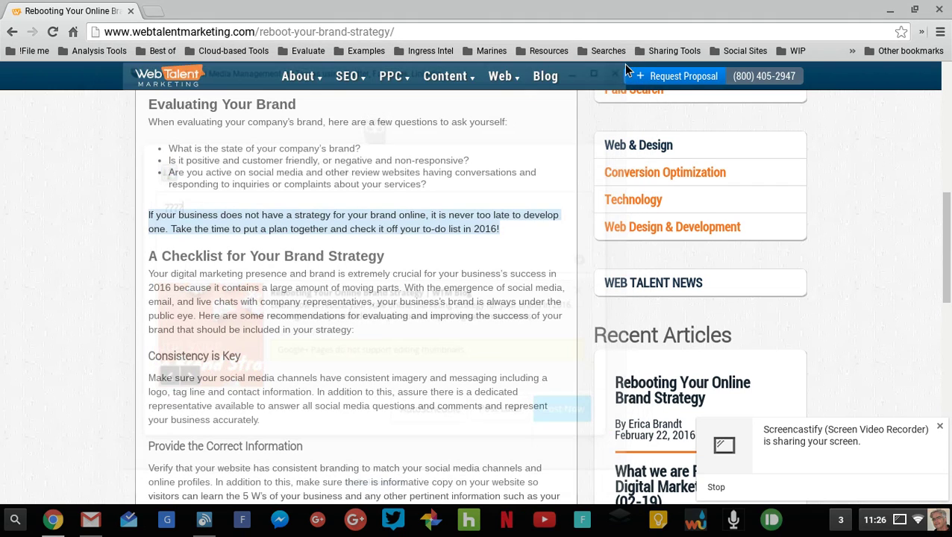
right_click(312, 240)
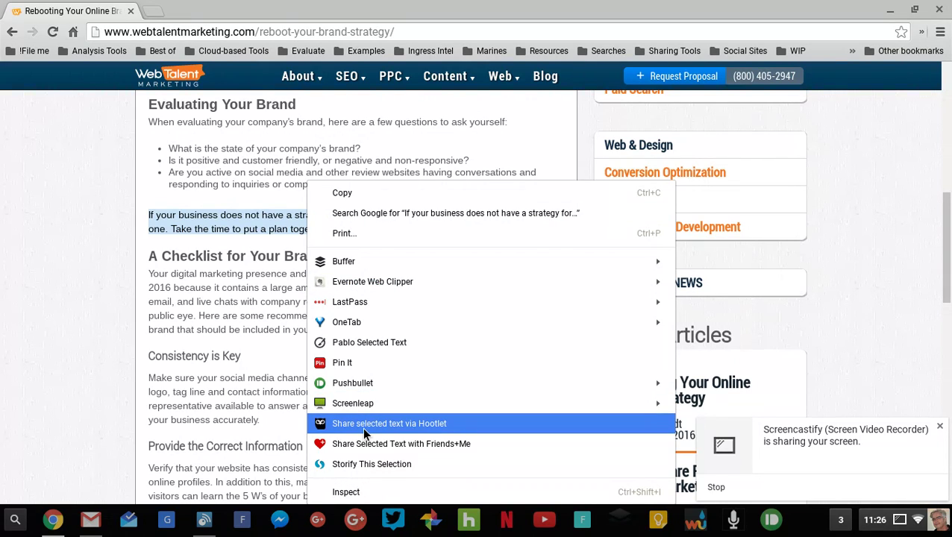
click(125, 406)
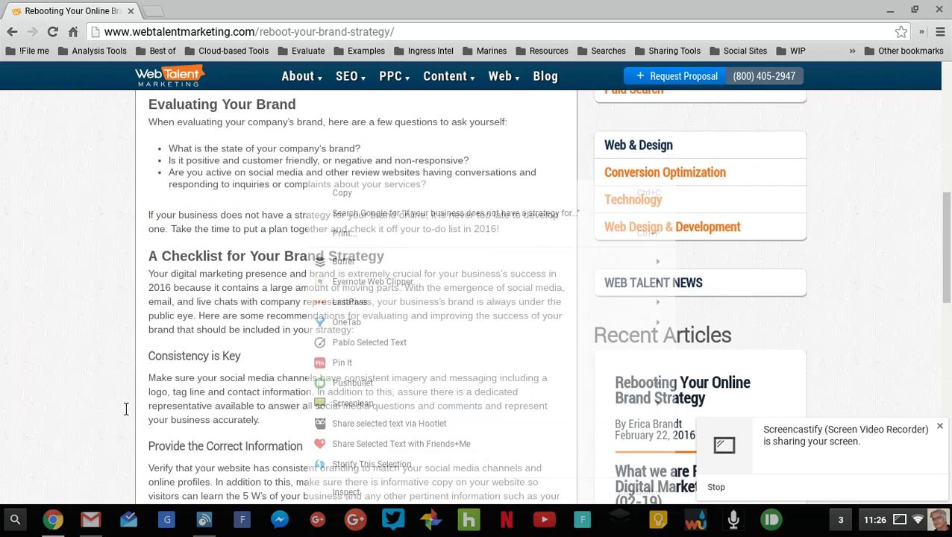
scroll(126, 409, up, 2)
scroll(124, 405, up, 5)
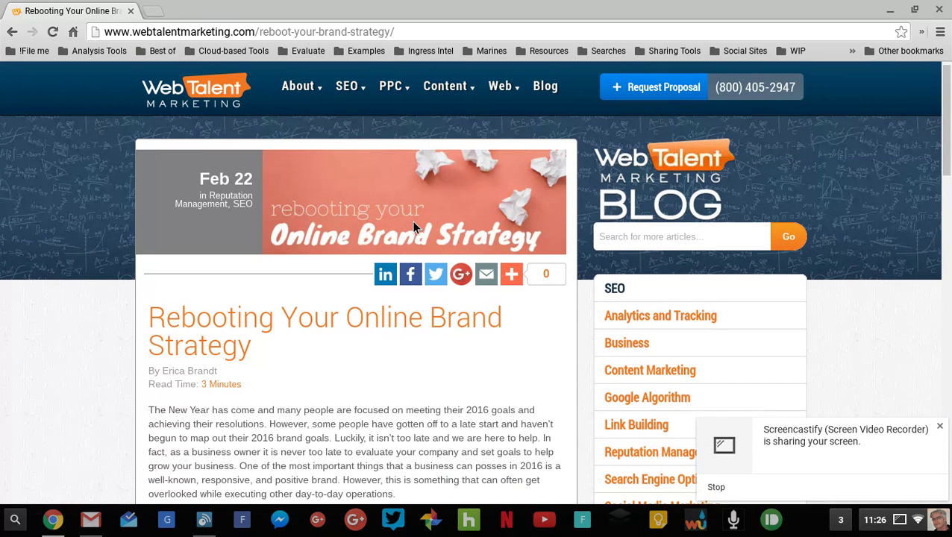
right_click(414, 227)
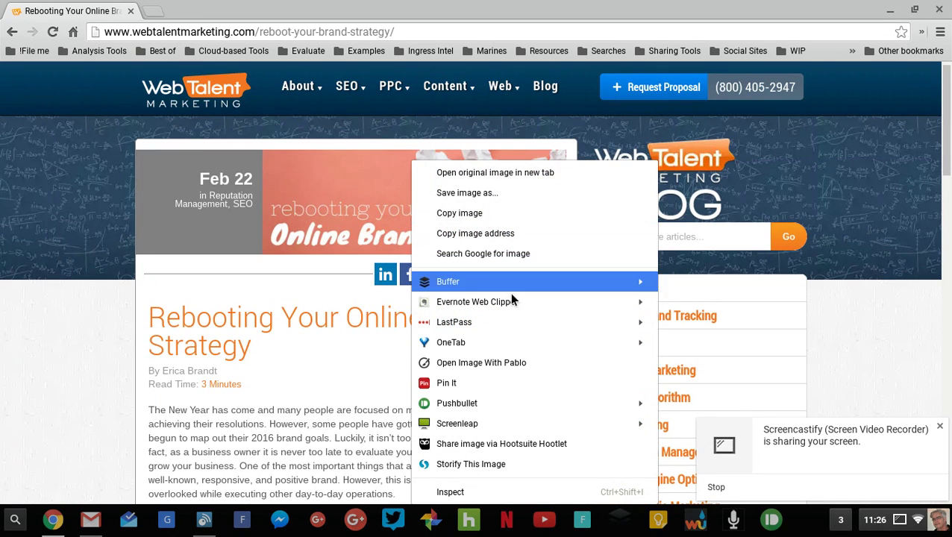
click(502, 445)
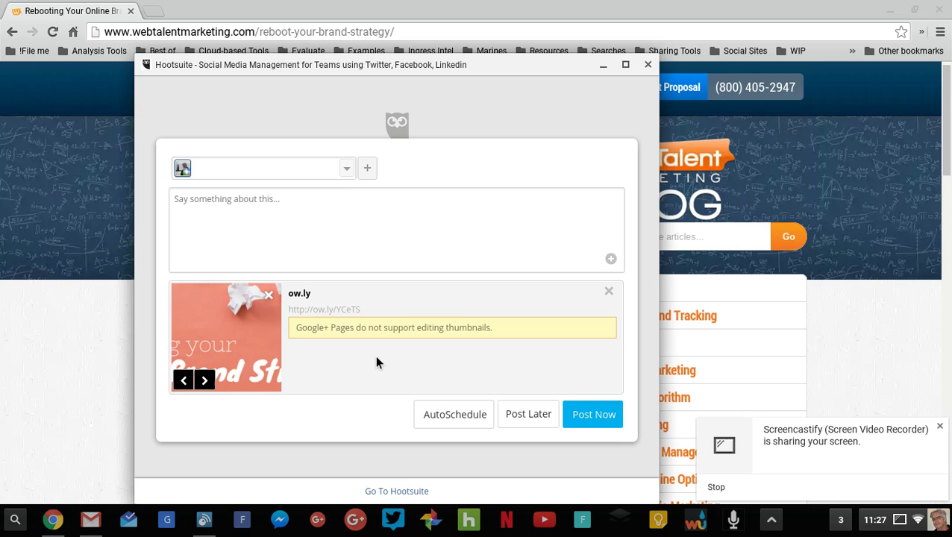
click(648, 64)
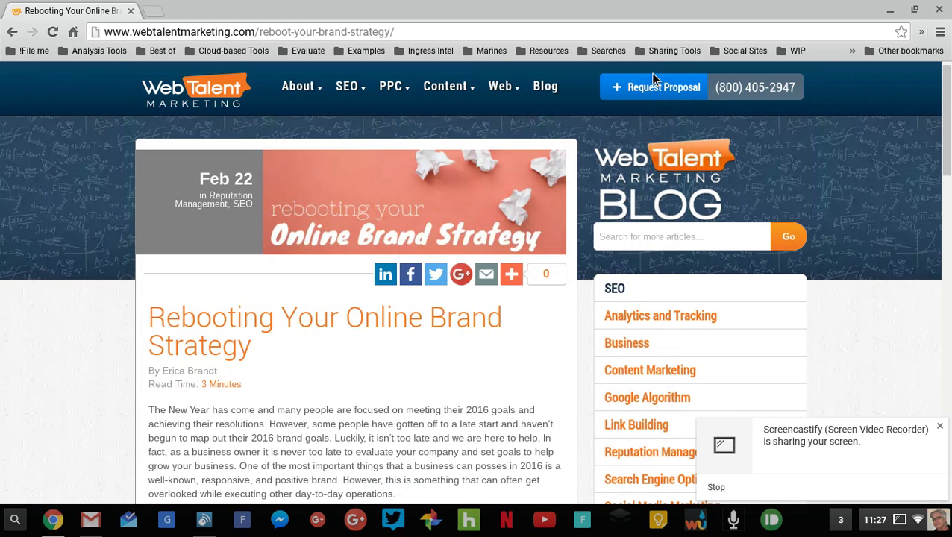